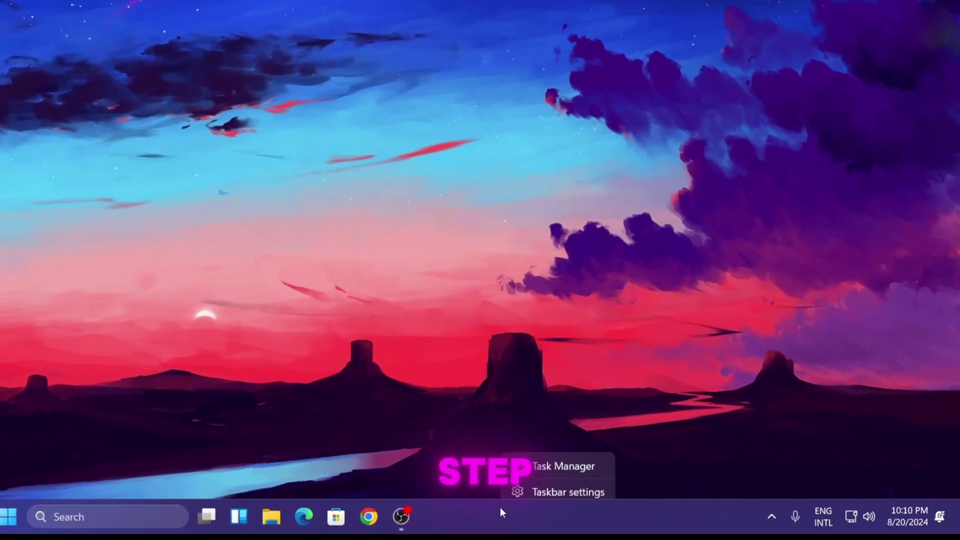
Open Task Manager's Performance page to view the i5-12600K's 10 cores and 16 logical processors.
{"action": "left_click", "coordinate": [493, 449]}
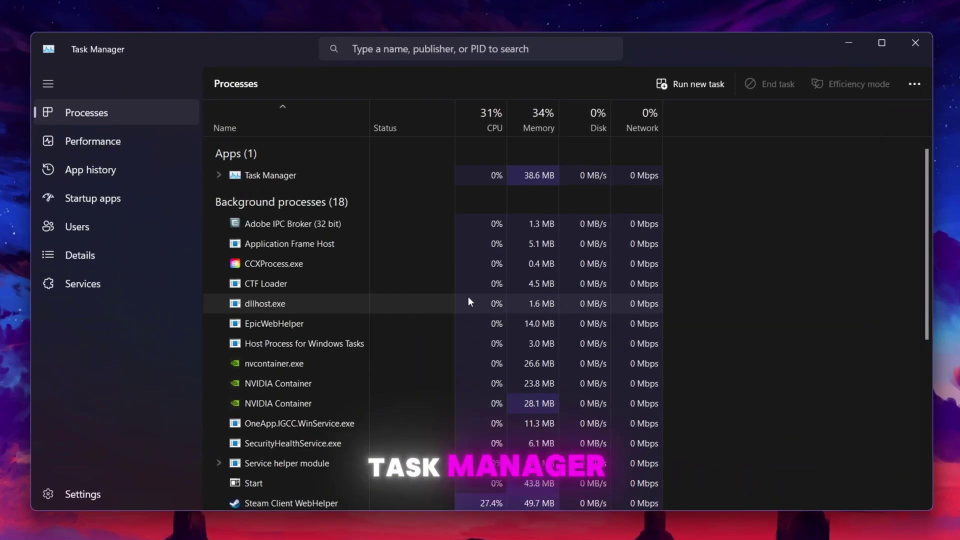
{"action": "left_click", "coordinate": [101, 143]}
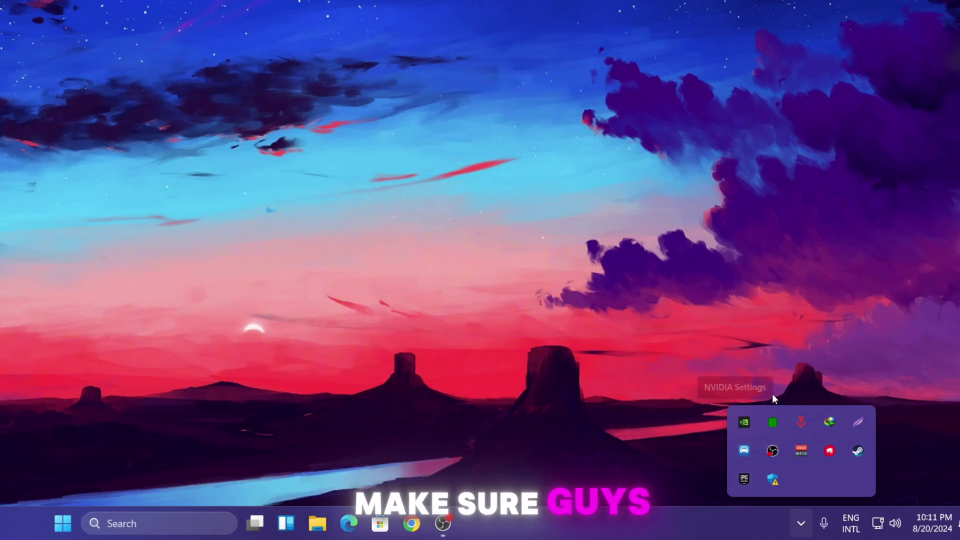
Exit Process Lasso from the tray, confirm quitting it, then check the hidden tray icons.
{"action": "right_click", "coordinate": [774, 424]}
{"action": "left_click", "coordinate": [839, 418]}
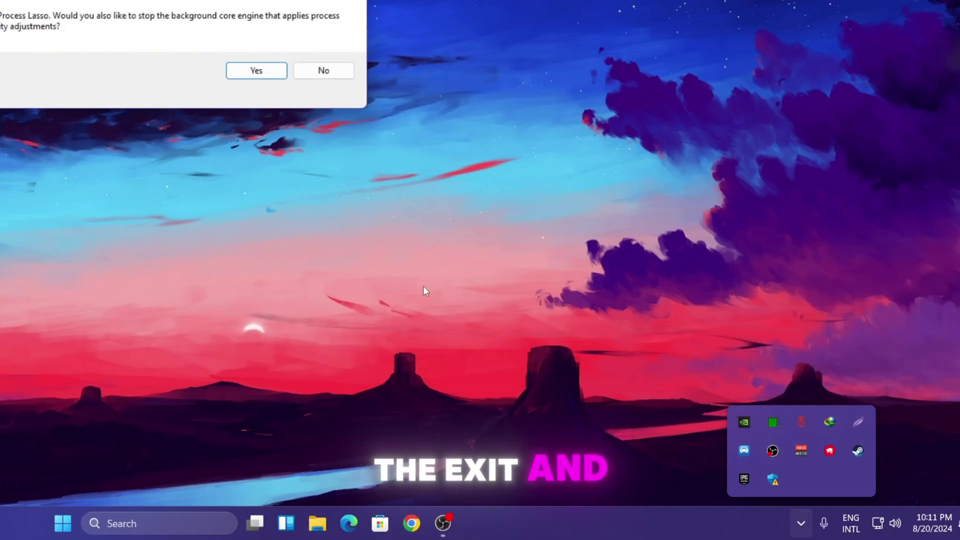
{"action": "left_click", "coordinate": [248, 66]}
{"action": "left_click", "coordinate": [800, 523]}
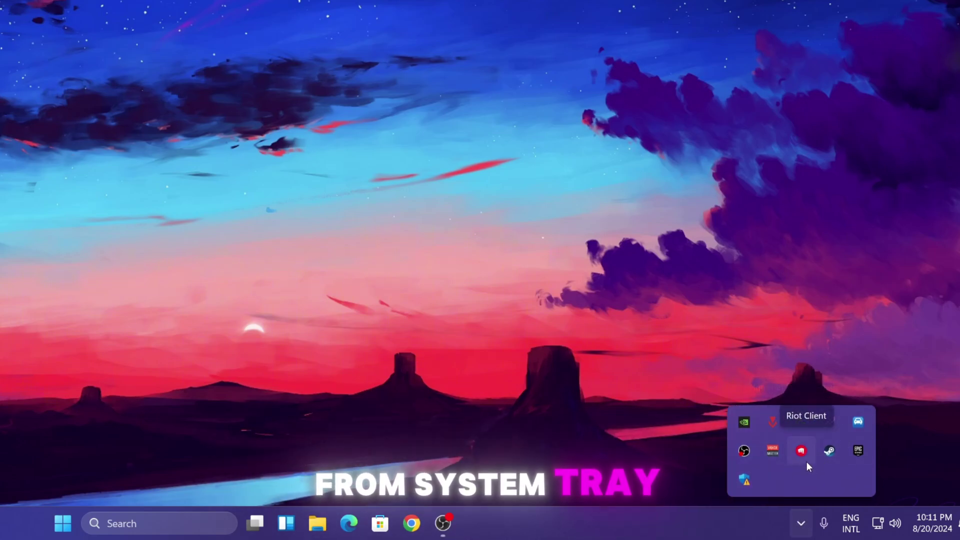
{"action": "right_click", "coordinate": [550, 532]}
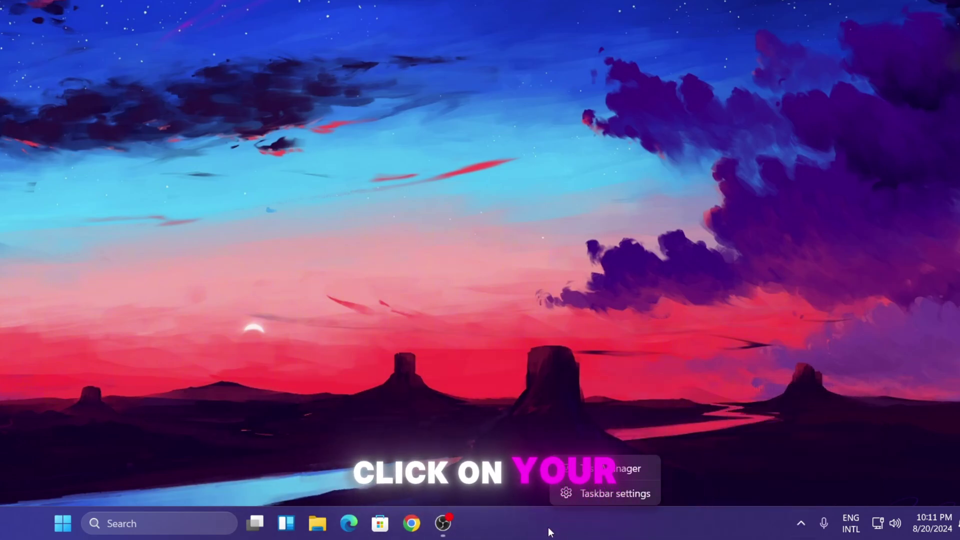
{"action": "left_click", "coordinate": [600, 467]}
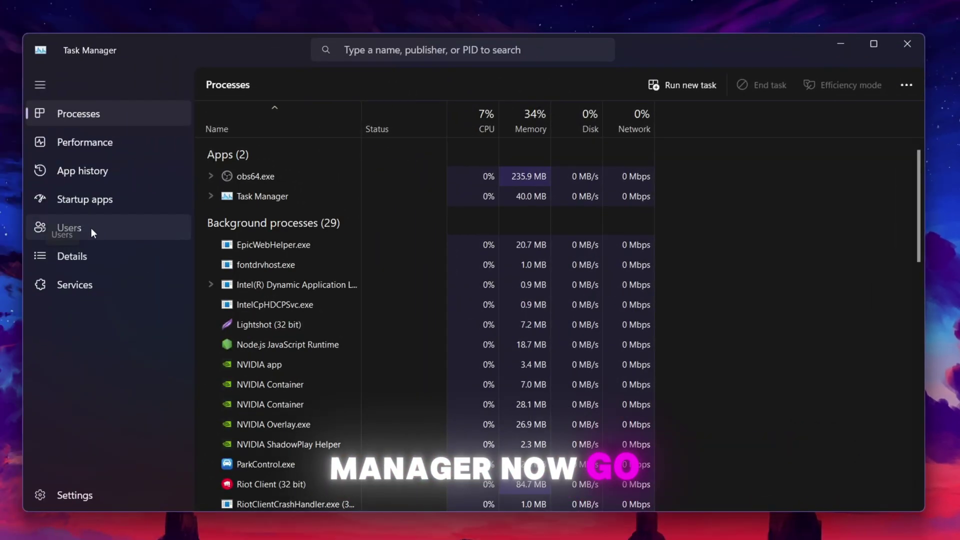
{"action": "left_click", "coordinate": [80, 200]}
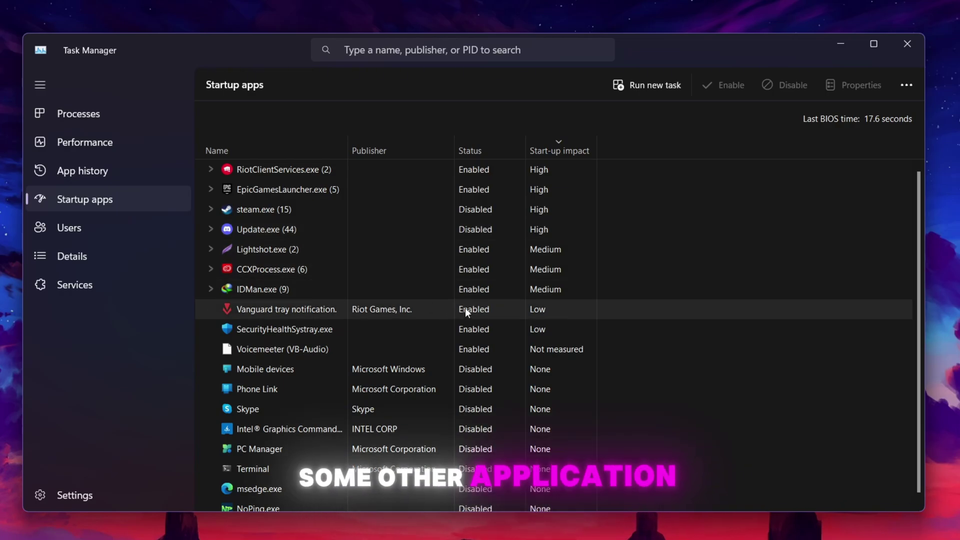
{"action": "scroll", "coordinate": [552, 455], "scroll_direction": "down", "scroll_amount": 1}
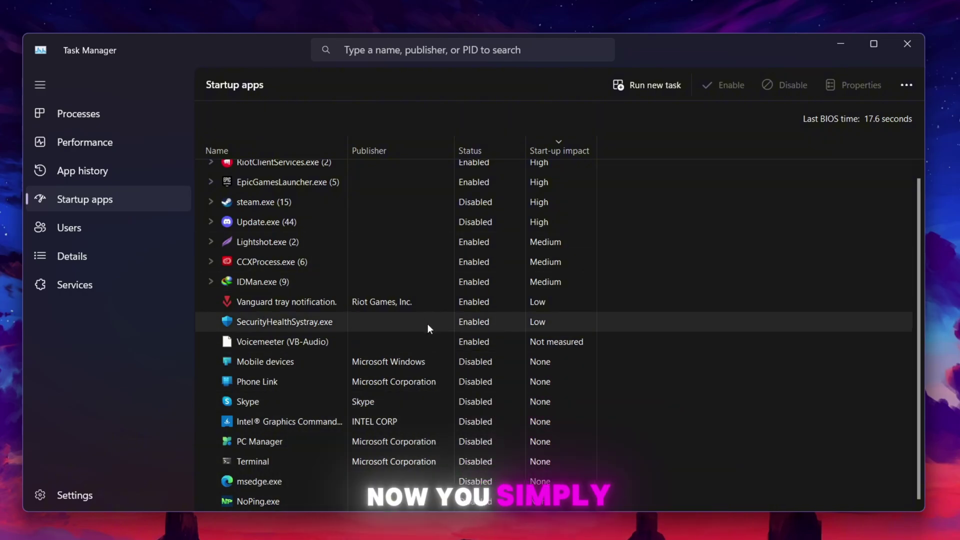
{"action": "left_click", "coordinate": [913, 45]}
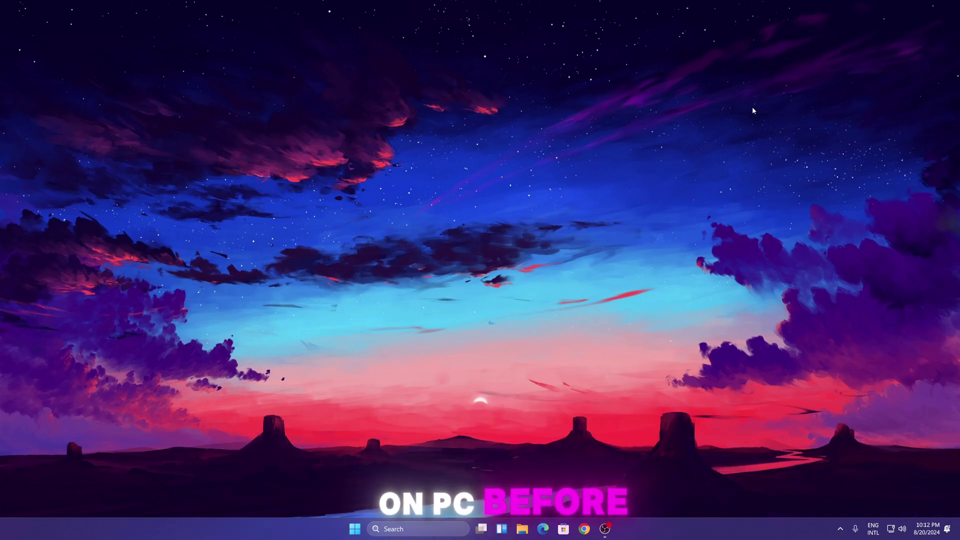
Search 'power' to reach Power Options, then start and cancel a new power plan.
{"action": "left_click", "coordinate": [391, 529]}
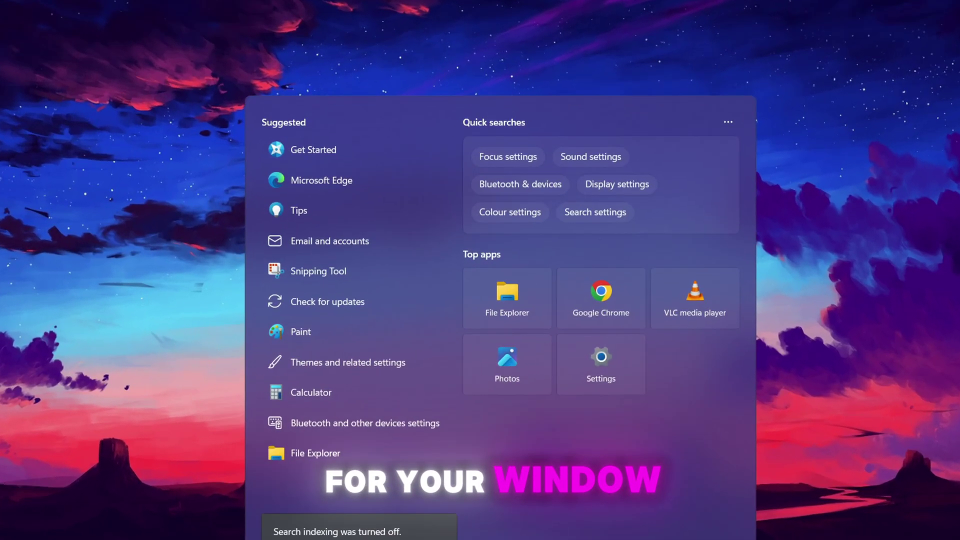
{"action": "type", "text": "power"}
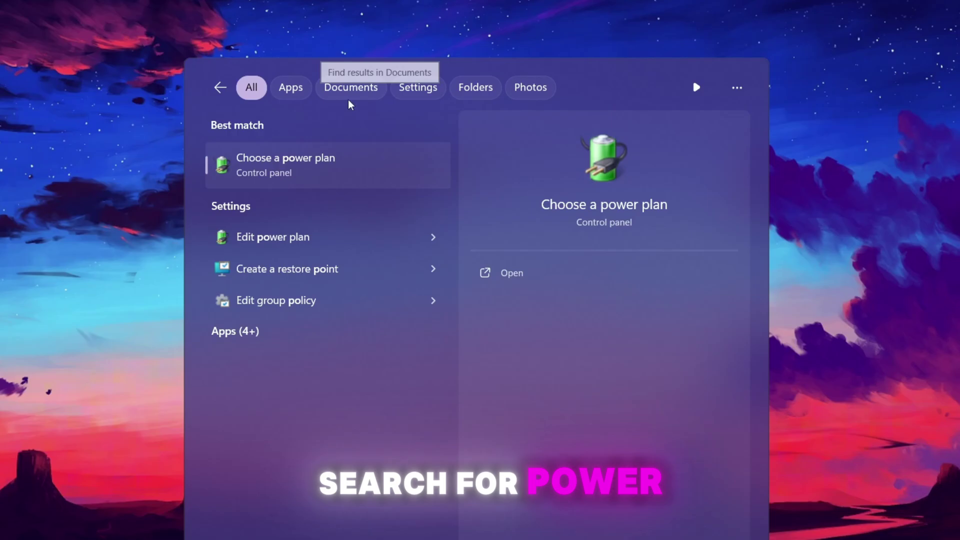
{"action": "left_click", "coordinate": [294, 167]}
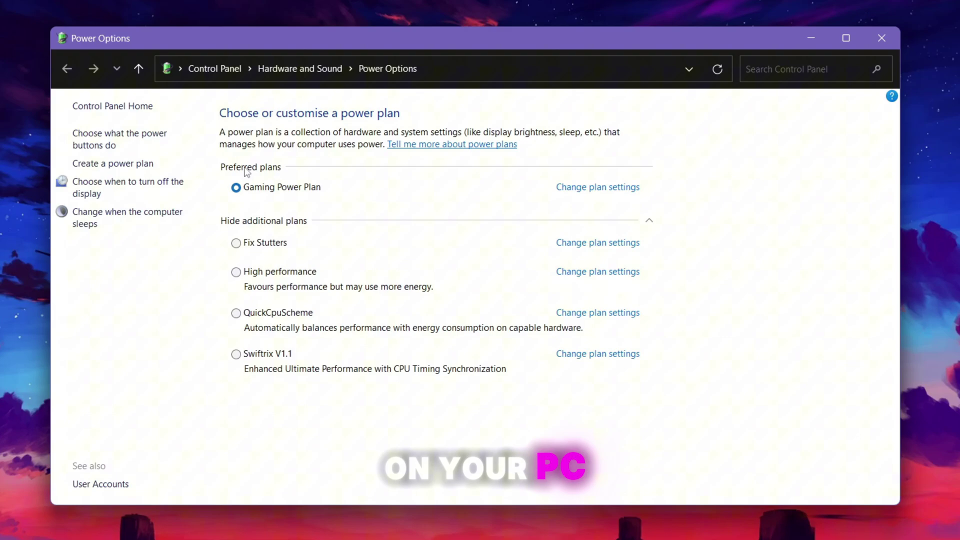
{"action": "left_click", "coordinate": [113, 165]}
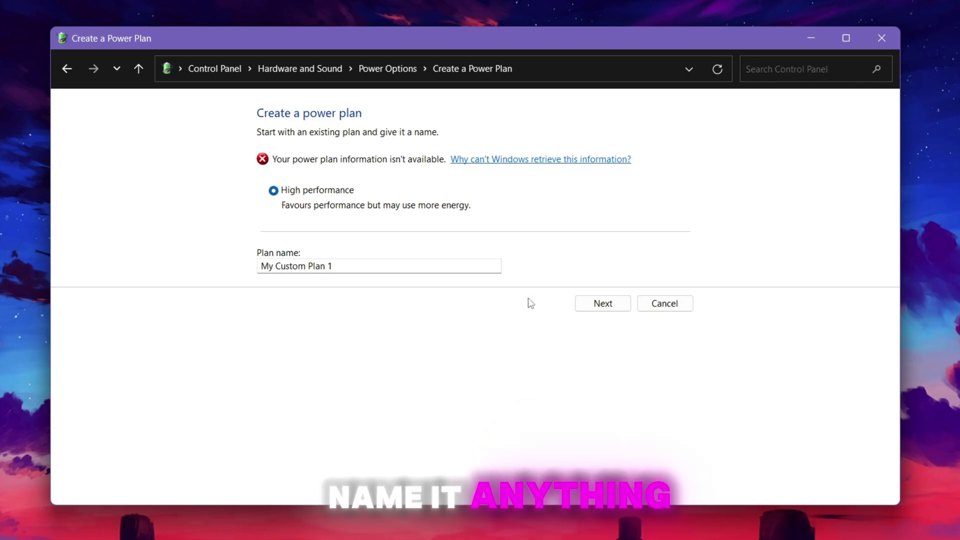
{"action": "left_click", "coordinate": [676, 305]}
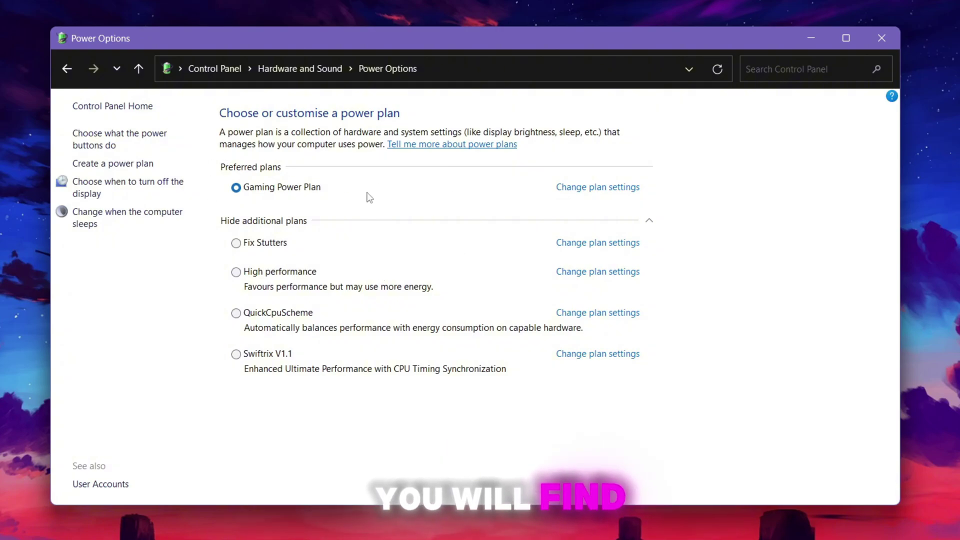
Confirm Gaming Power Plan's minimum and maximum processor states are 100% in advanced power settings.
{"action": "left_click", "coordinate": [603, 190]}
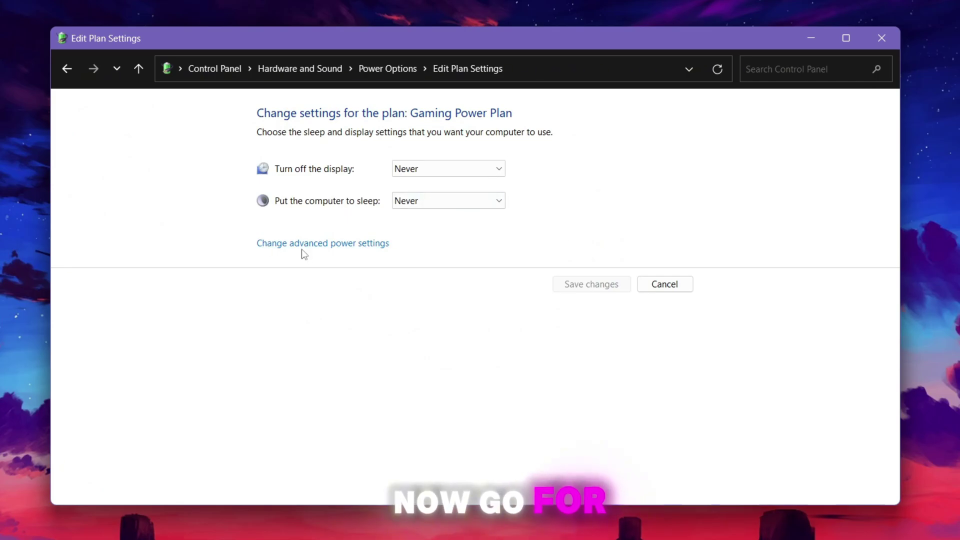
{"action": "left_click", "coordinate": [344, 245]}
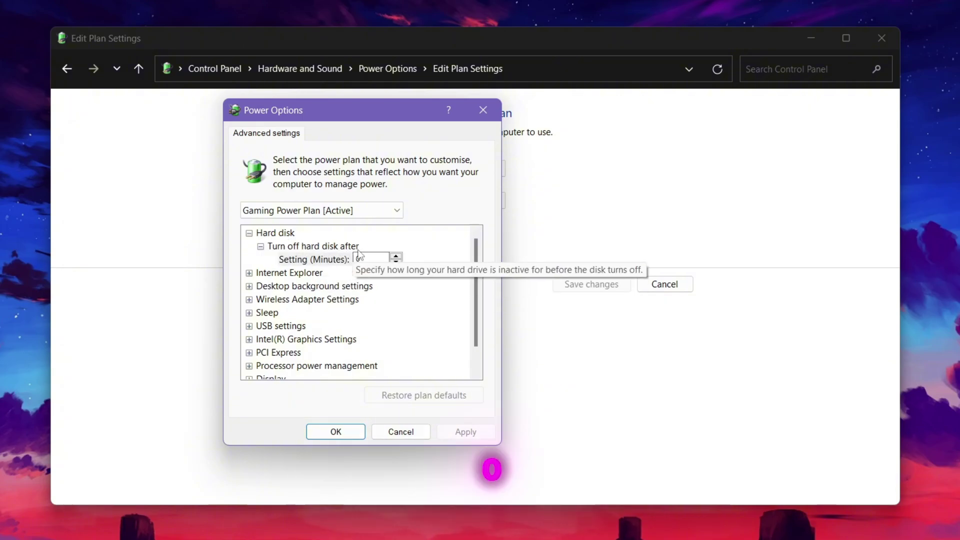
{"action": "scroll", "coordinate": [406, 306], "scroll_direction": "down", "scroll_amount": 1}
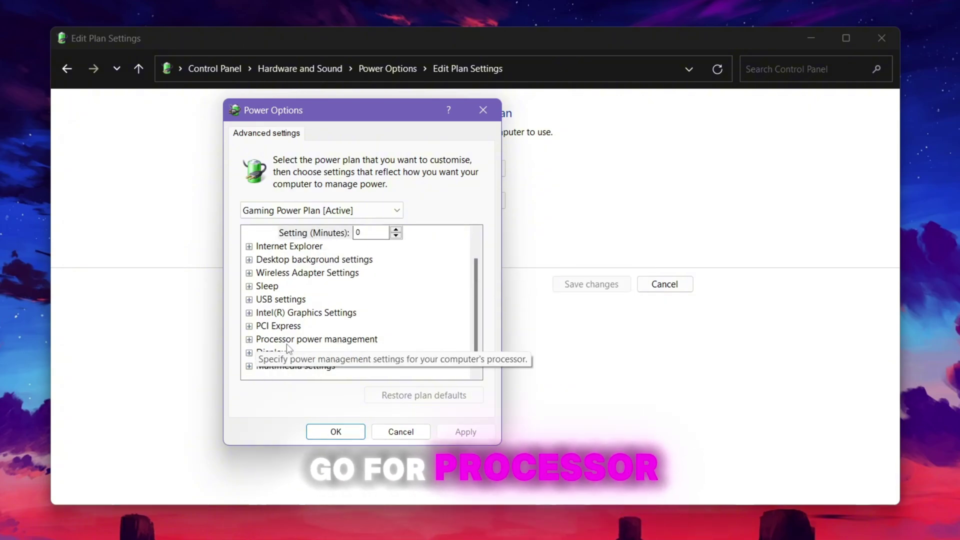
{"action": "left_click", "coordinate": [250, 340]}
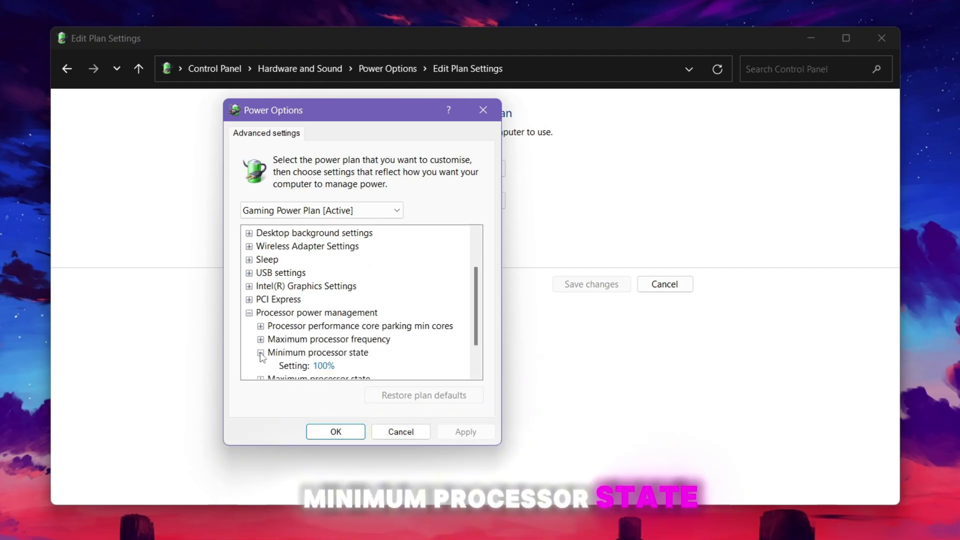
{"action": "scroll", "coordinate": [262, 350], "scroll_direction": "down", "scroll_amount": 1}
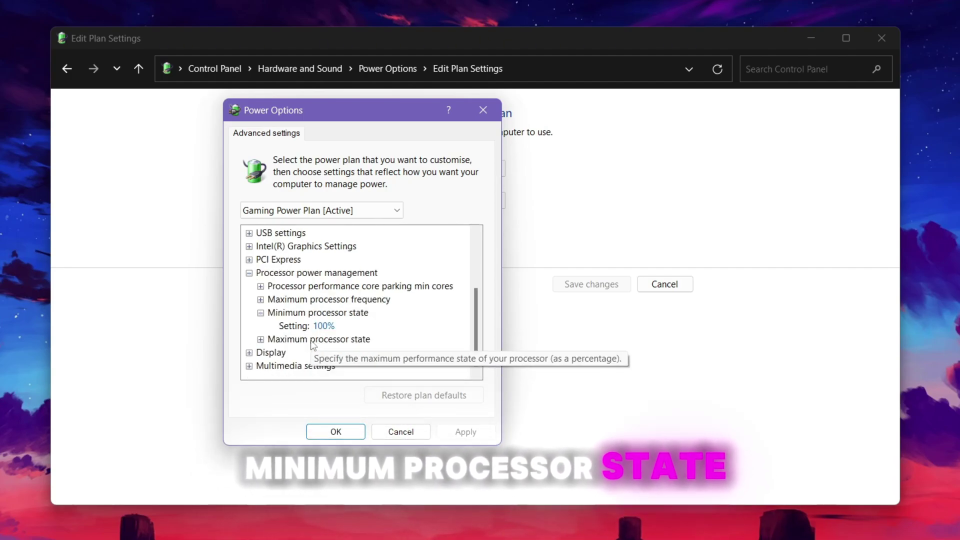
{"action": "left_click", "coordinate": [260, 339]}
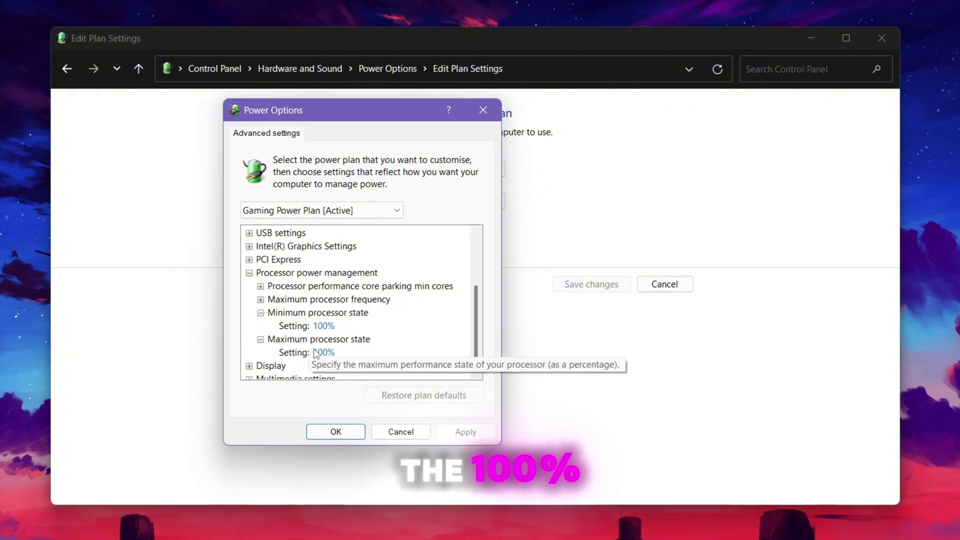
{"action": "left_click", "coordinate": [335, 433]}
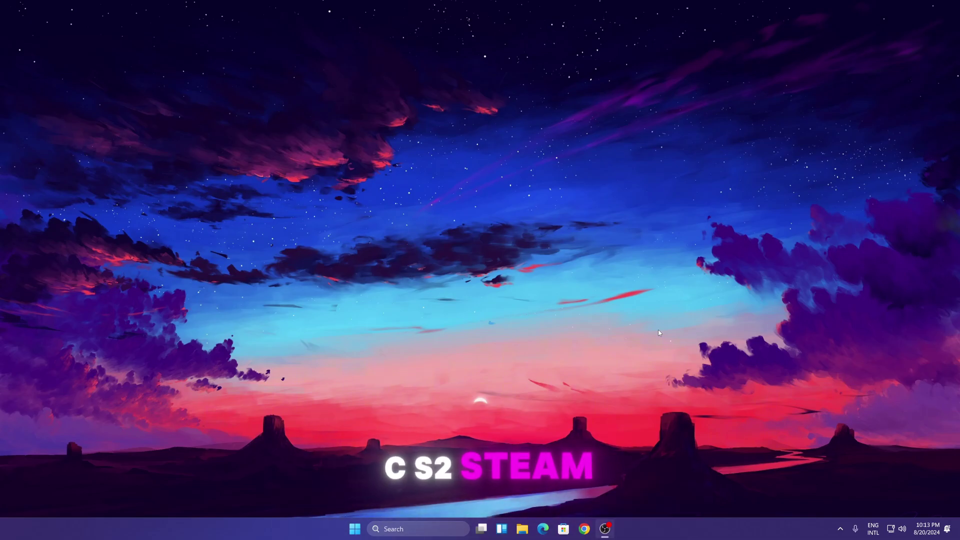
Search 'steam' and launch Steam to its Library home.
{"action": "left_click", "coordinate": [400, 534]}
{"action": "type", "text": "steam"}
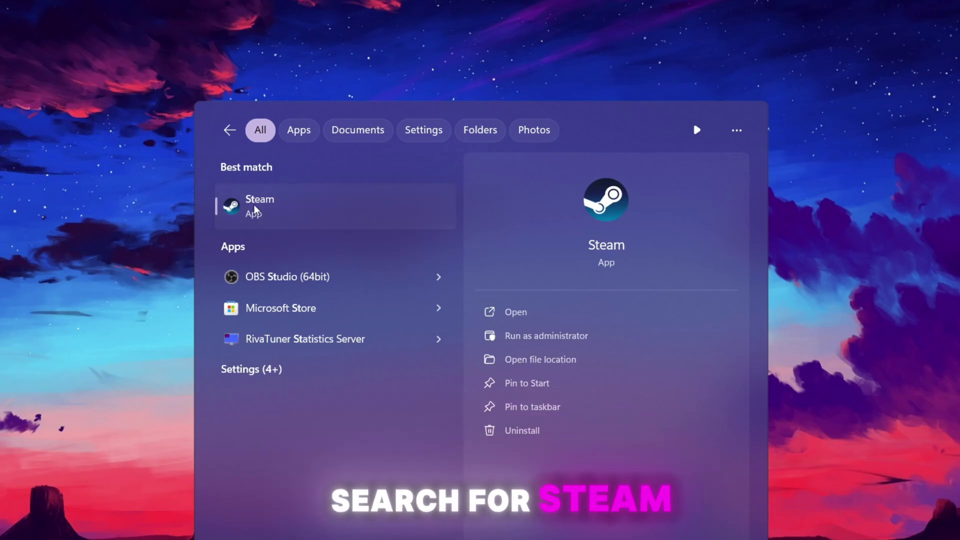
{"action": "left_click", "coordinate": [254, 205]}
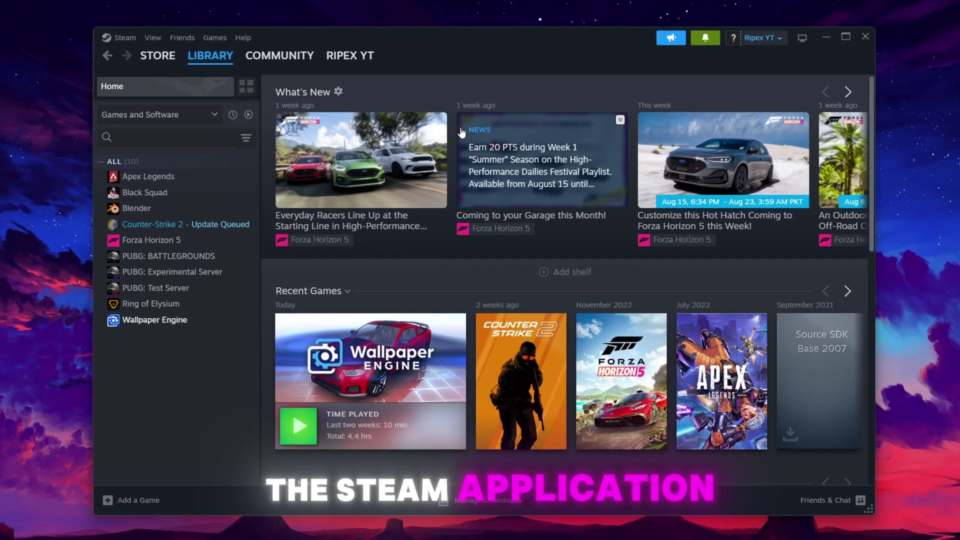
{"action": "mouse_move", "coordinate": [208, 59]}
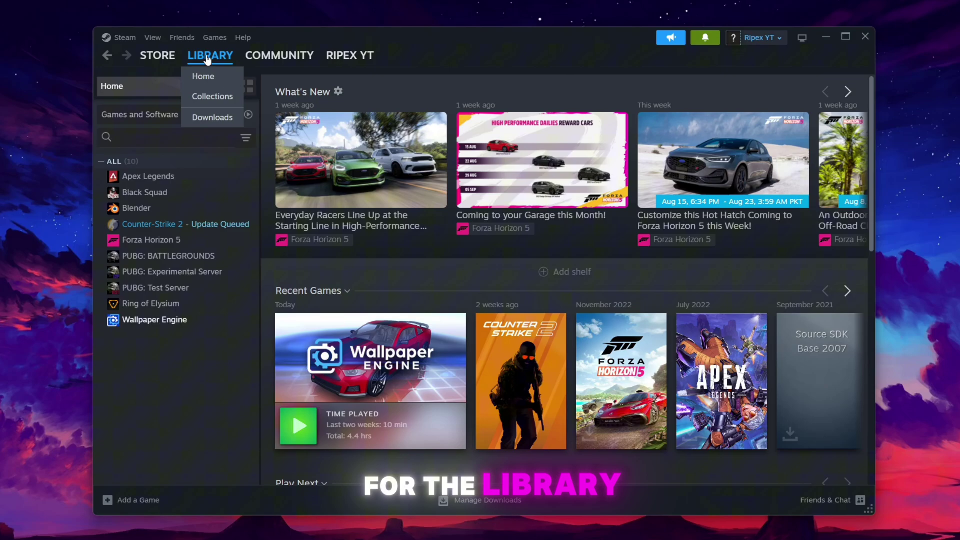
Open Counter-Strike 2's Properties from the Steam Library.
{"action": "right_click", "coordinate": [164, 228]}
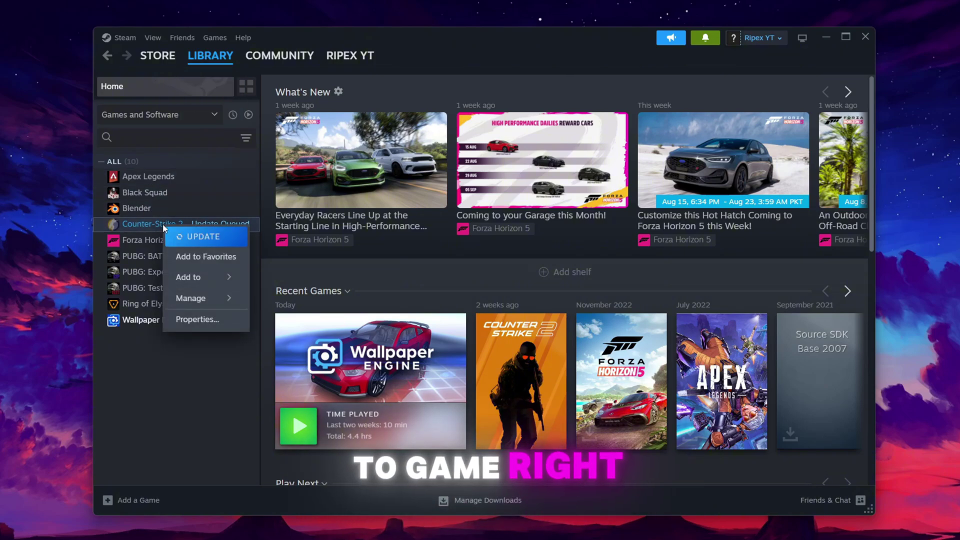
{"action": "left_click", "coordinate": [197, 326]}
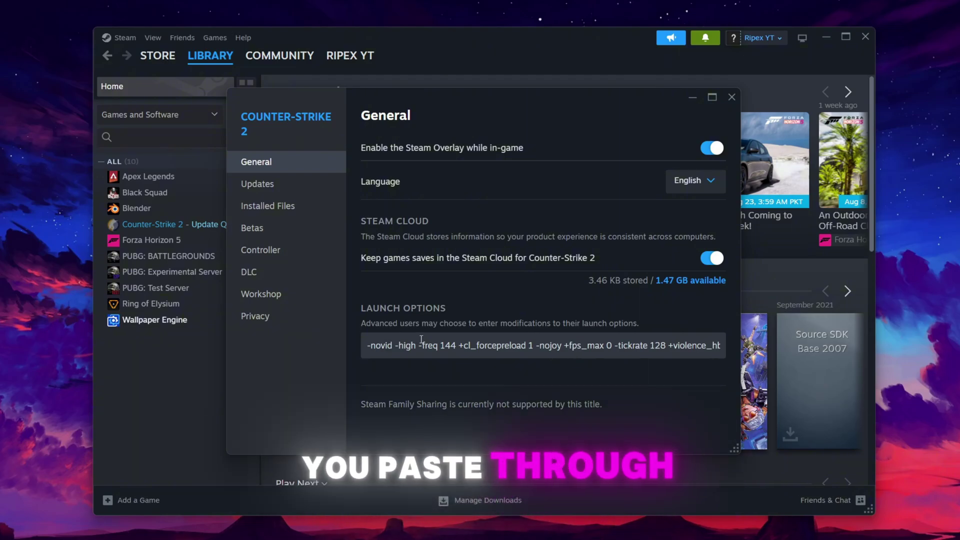
Browse Counter-Strike 2's installed files down to the game\bin\win64 folder.
{"action": "left_click", "coordinate": [270, 206]}
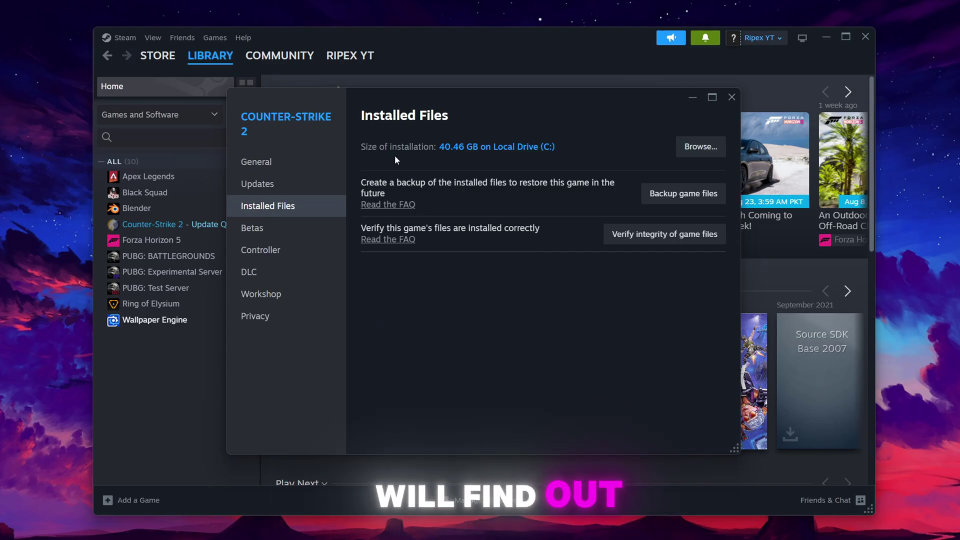
{"action": "left_click", "coordinate": [700, 150]}
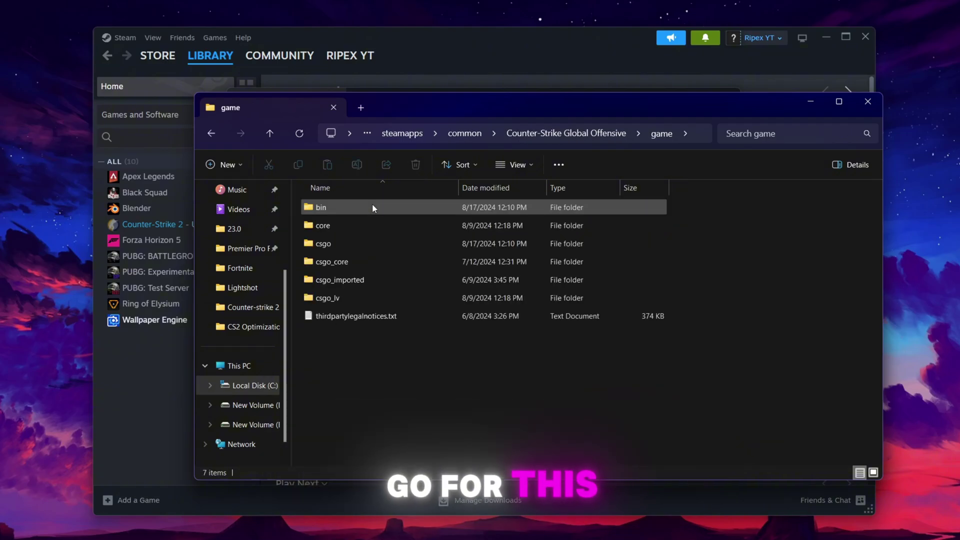
{"action": "double_click", "coordinate": [364, 206]}
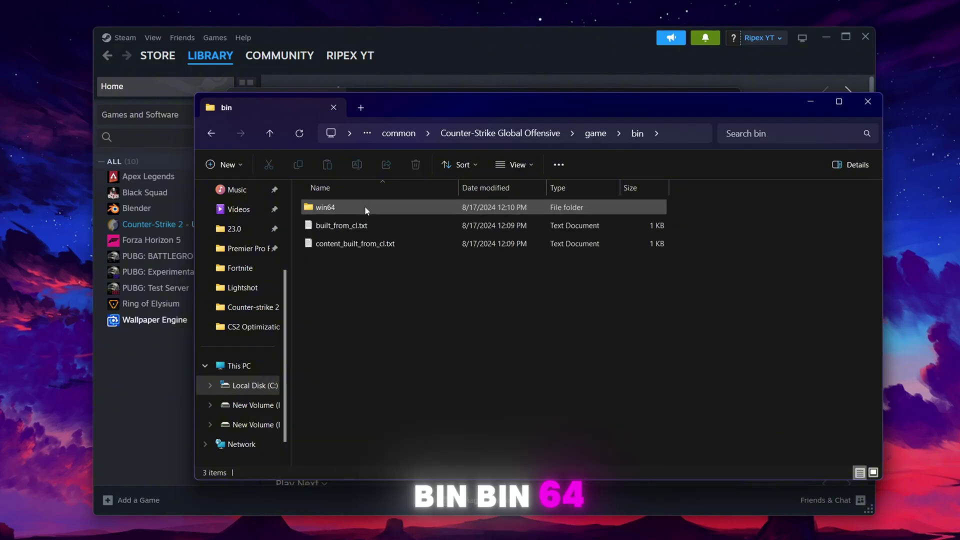
{"action": "double_click", "coordinate": [364, 206]}
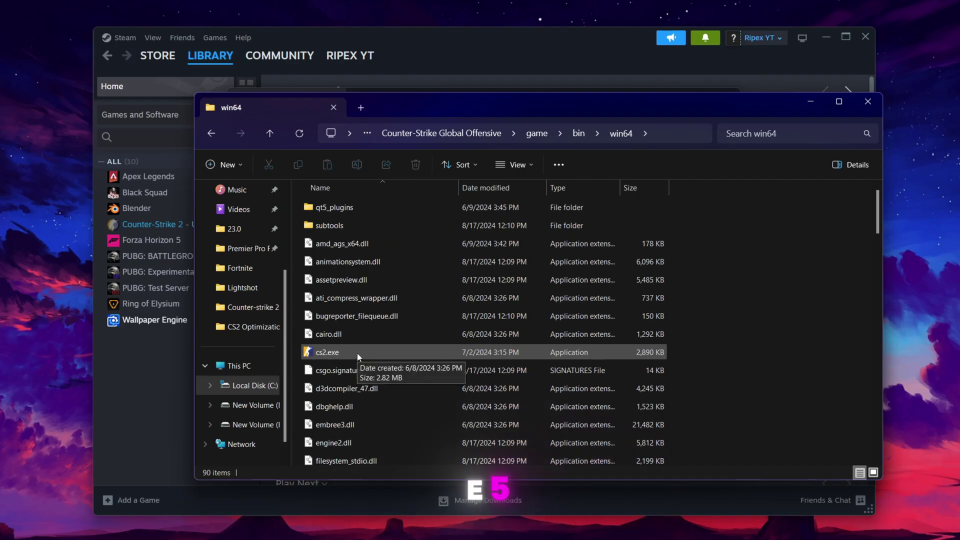
Disable full-screen optimisations and set high-DPI override to Application for cs2.exe, then close Explorer.
{"action": "right_click", "coordinate": [324, 352]}
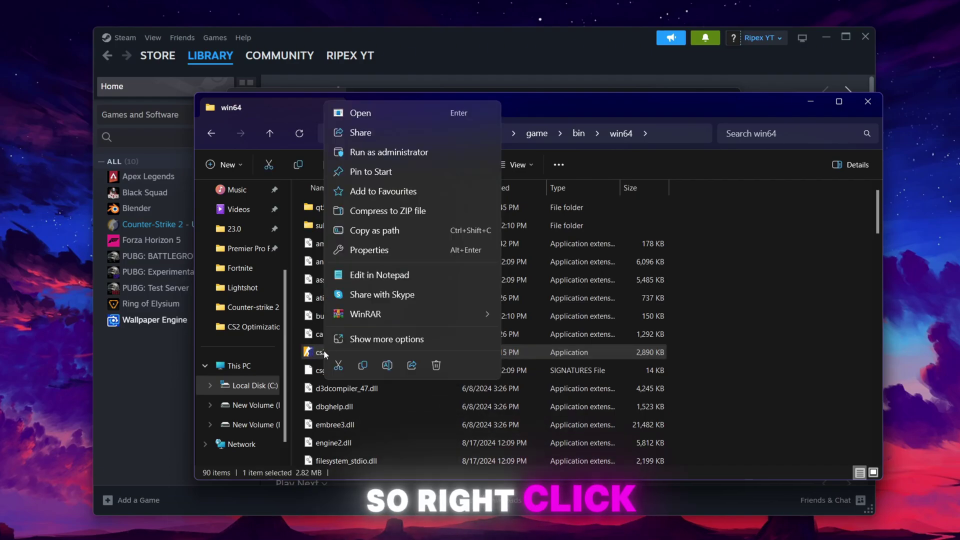
{"action": "left_click", "coordinate": [368, 250]}
{"action": "left_click_drag", "start_coordinate": [400, 281], "coordinate": [400, 124]}
{"action": "left_click", "coordinate": [448, 162]}
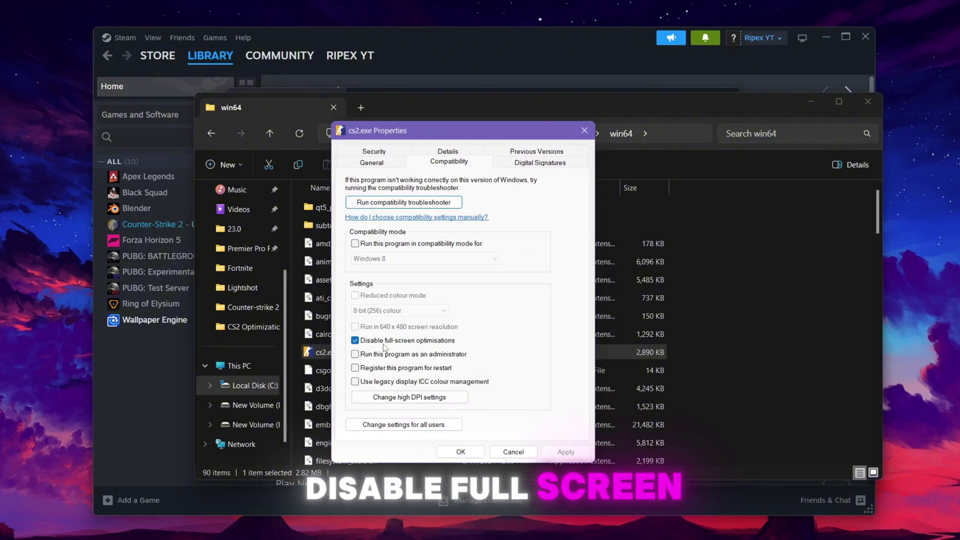
{"action": "left_click", "coordinate": [393, 397]}
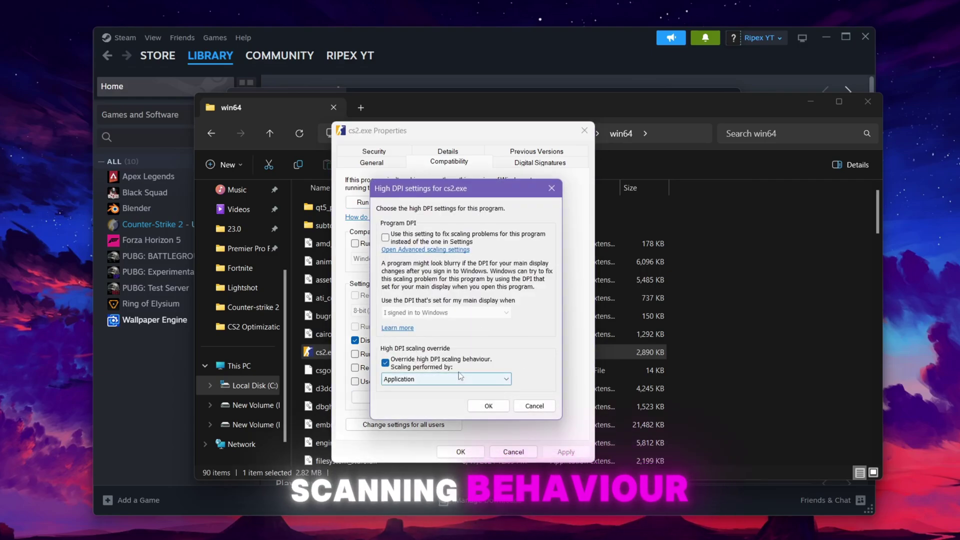
{"action": "left_click", "coordinate": [489, 406]}
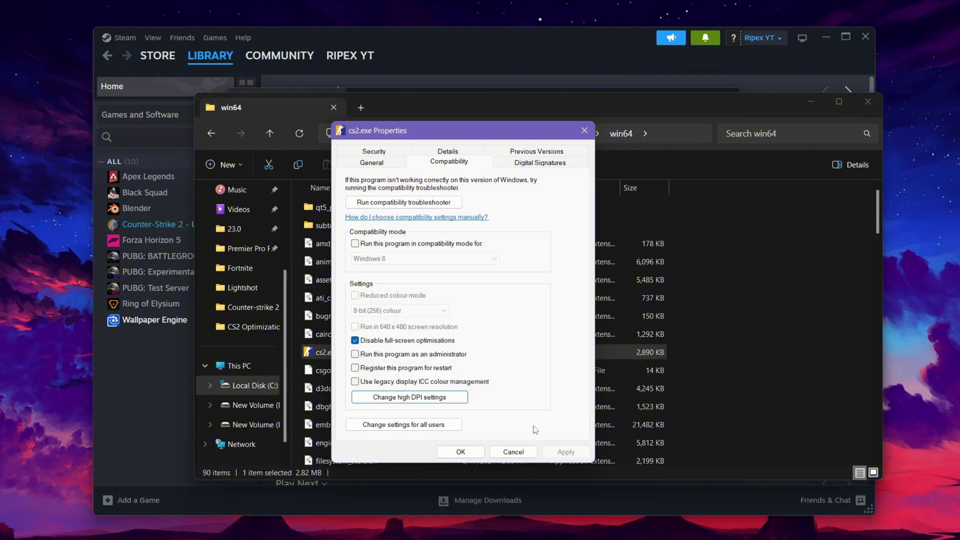
{"action": "left_click", "coordinate": [460, 453]}
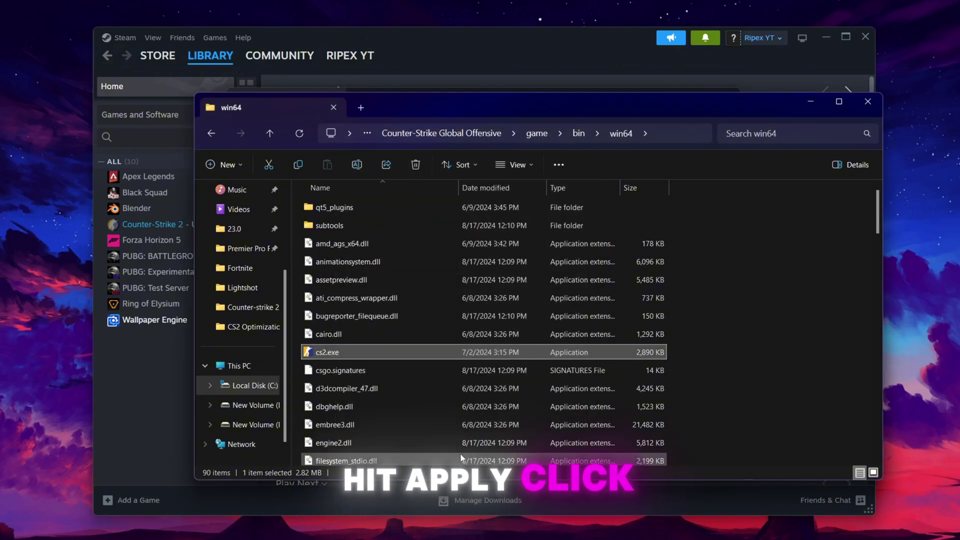
{"action": "left_click", "coordinate": [868, 104]}
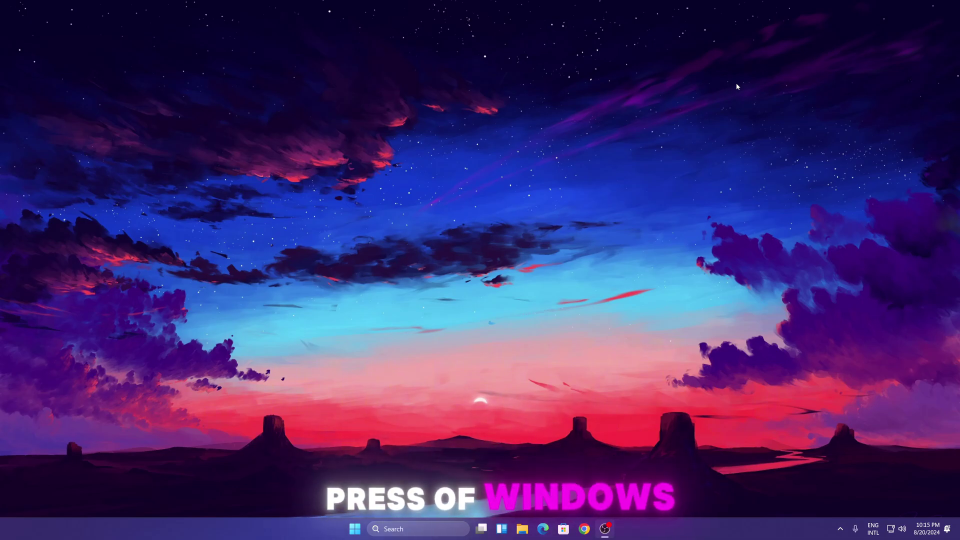
Run msconfig and set the Boot advanced options' Number of processors to 16.
{"action": "key", "text": "super+r"}
{"action": "left_click_drag", "start_coordinate": [95, 406], "coordinate": [493, 214]}
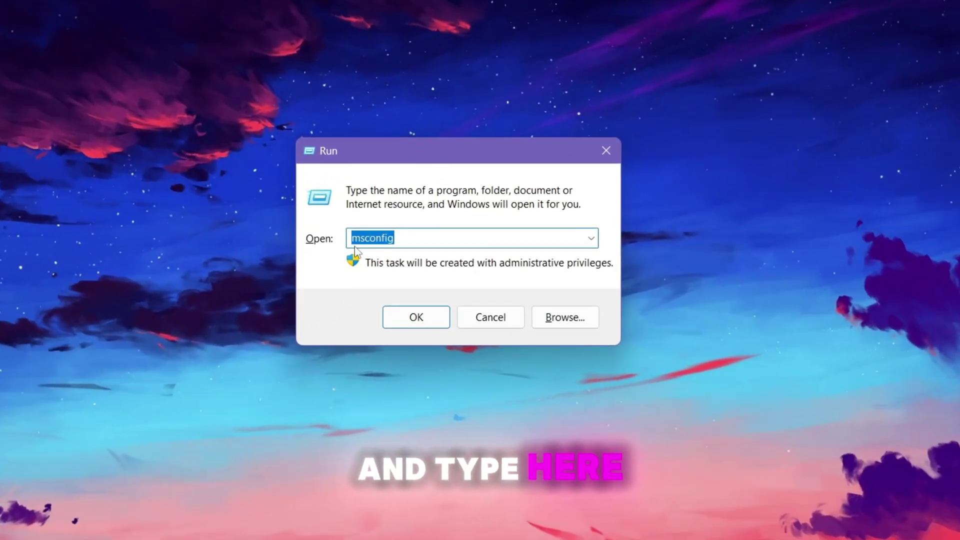
{"action": "left_click", "coordinate": [395, 238]}
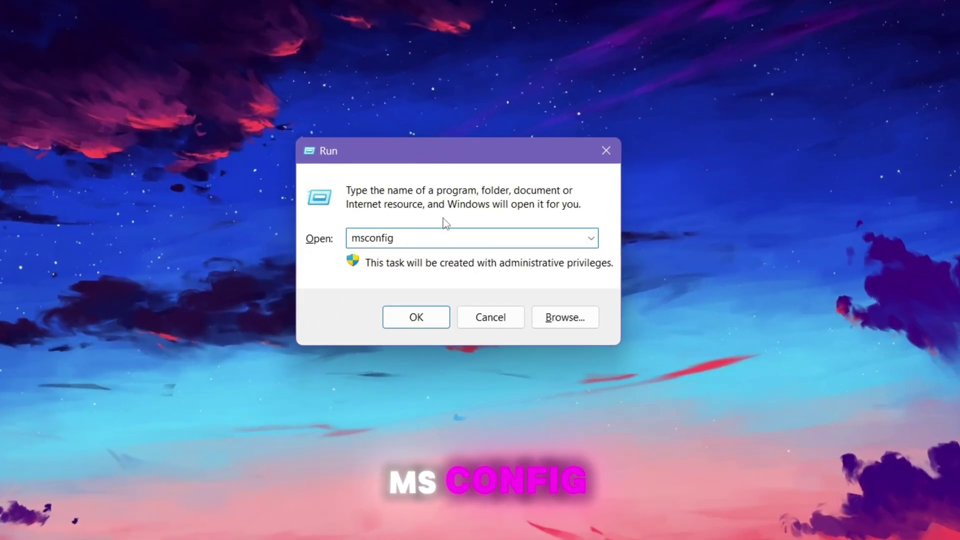
{"action": "left_click", "coordinate": [429, 316]}
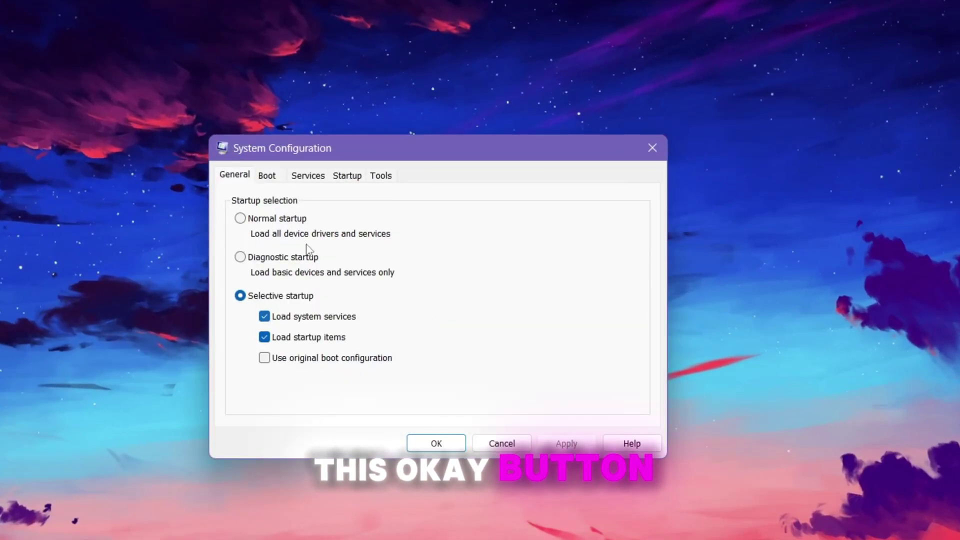
{"action": "left_click", "coordinate": [268, 176]}
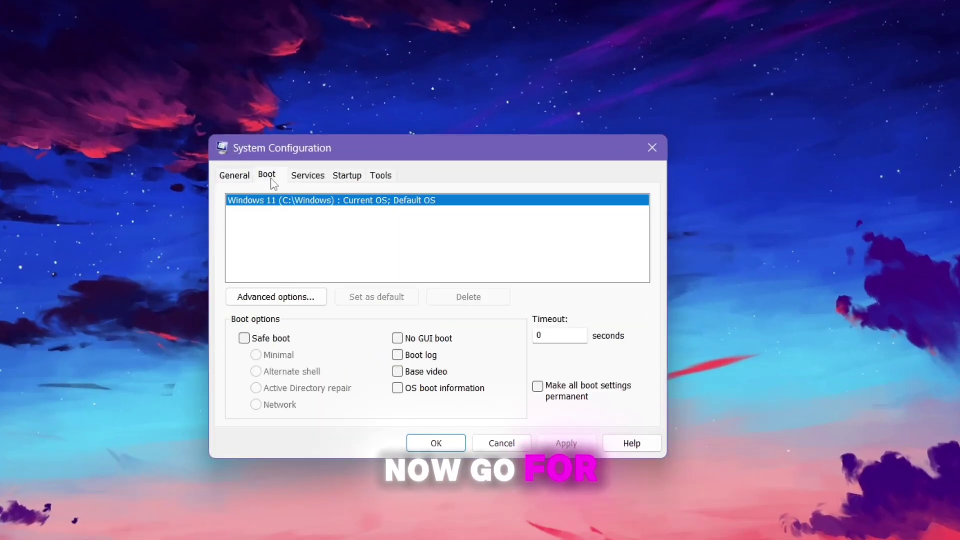
{"action": "left_click", "coordinate": [273, 299]}
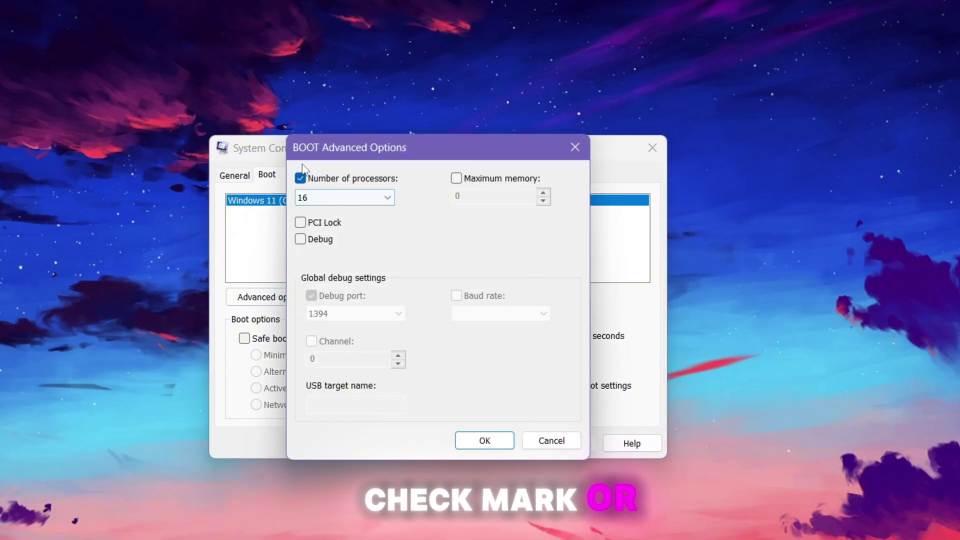
{"action": "left_click", "coordinate": [368, 198]}
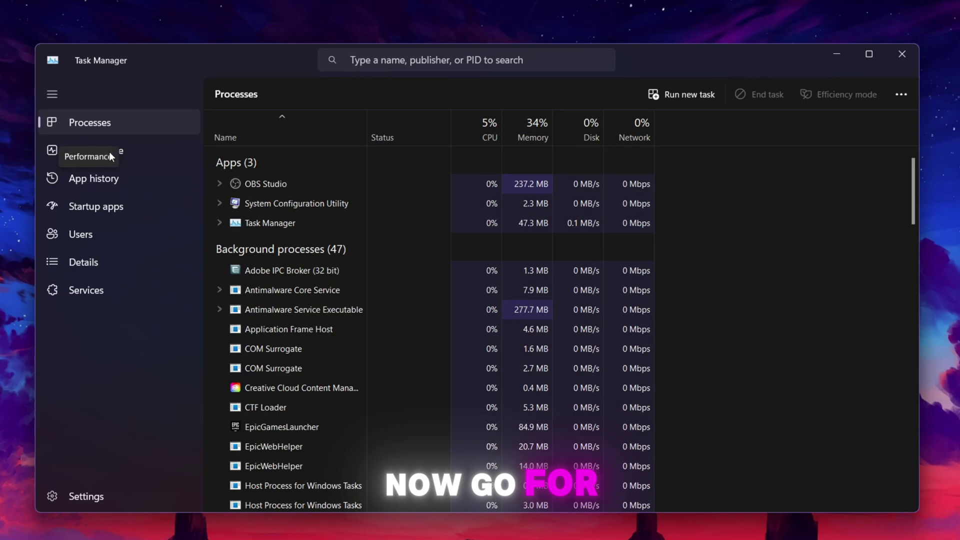
Check the CPU Performance page shows 16 logical processors on the i5-12600K.
{"action": "left_click", "coordinate": [141, 155]}
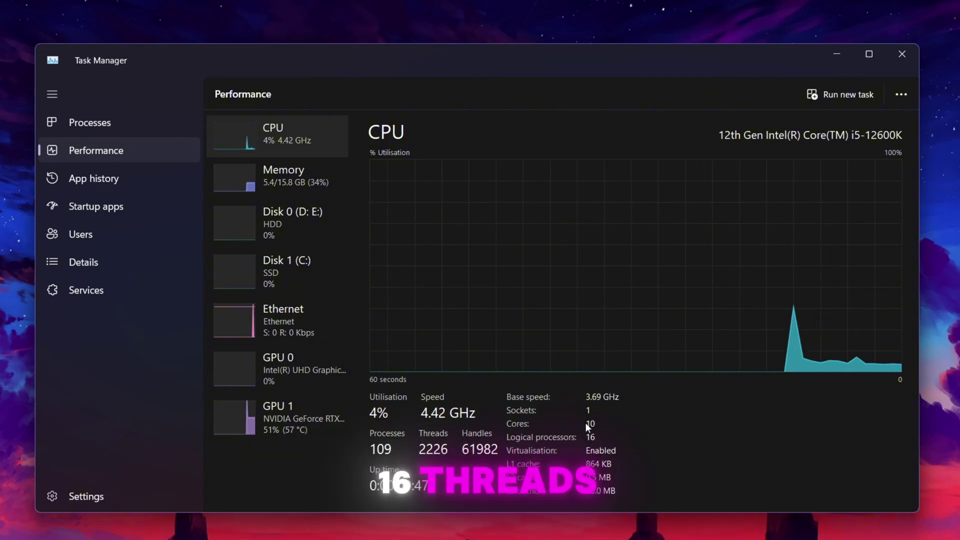
Close Task Manager and set the boot processor count to 16 in System Configuration's Advanced Options.
{"action": "left_click", "coordinate": [902, 54]}
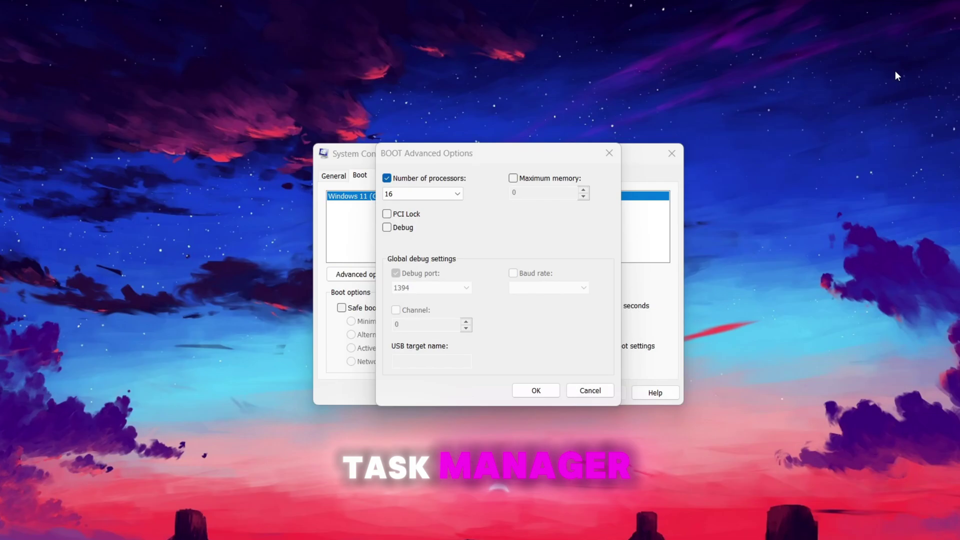
{"action": "left_click", "coordinate": [420, 195]}
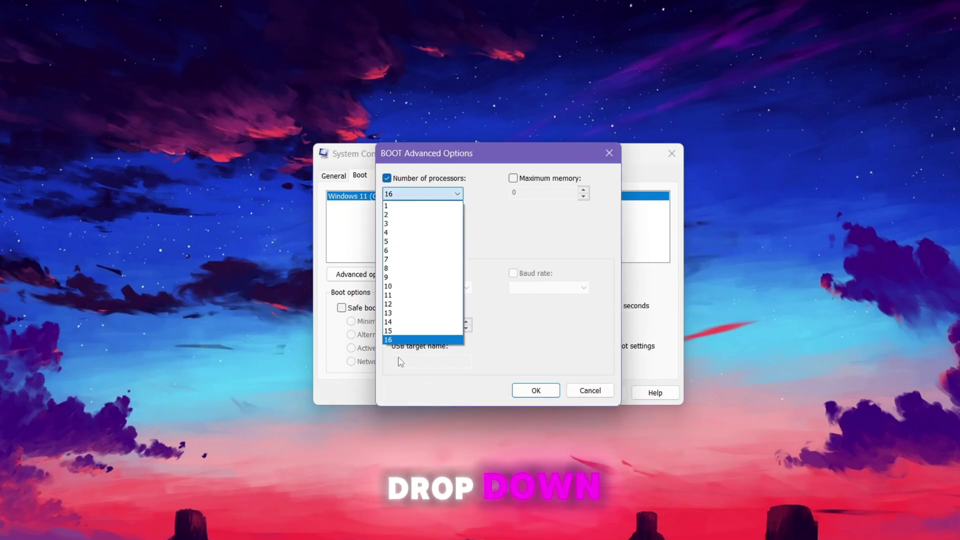
{"action": "left_click", "coordinate": [388, 341]}
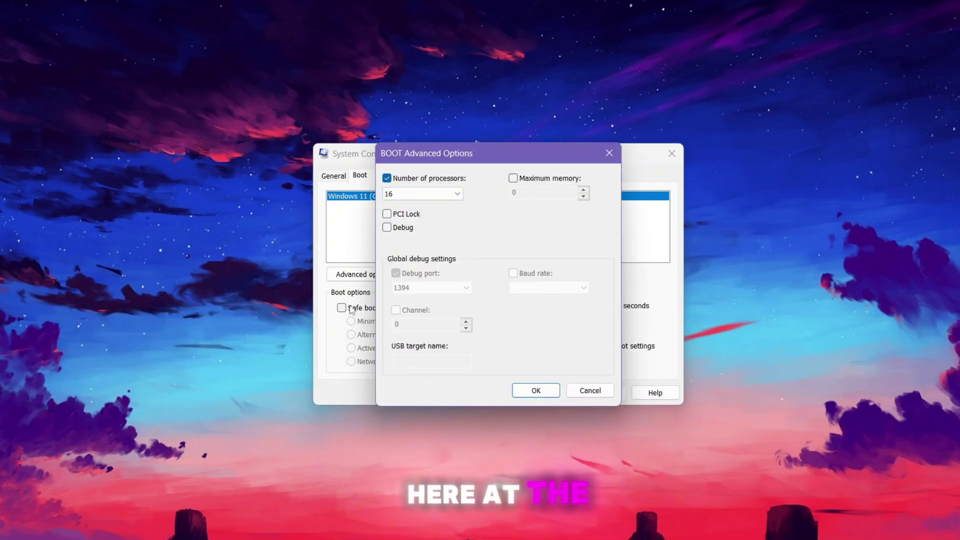
{"action": "left_click", "coordinate": [544, 396]}
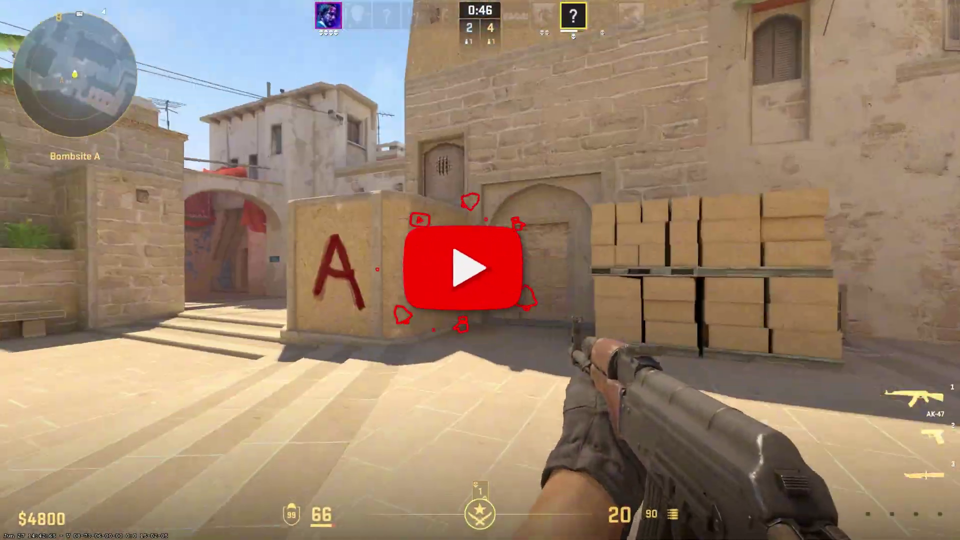
{"action": "key", "text": "3"}
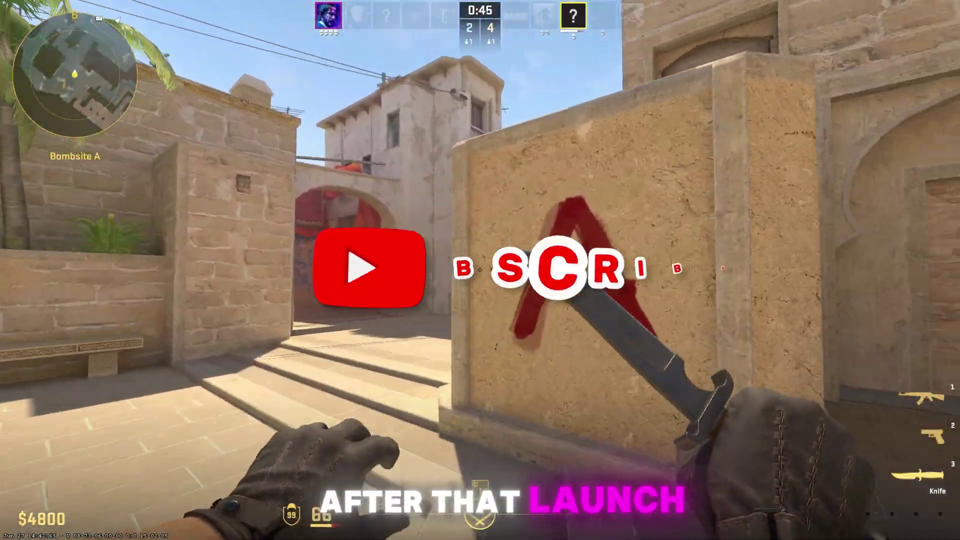